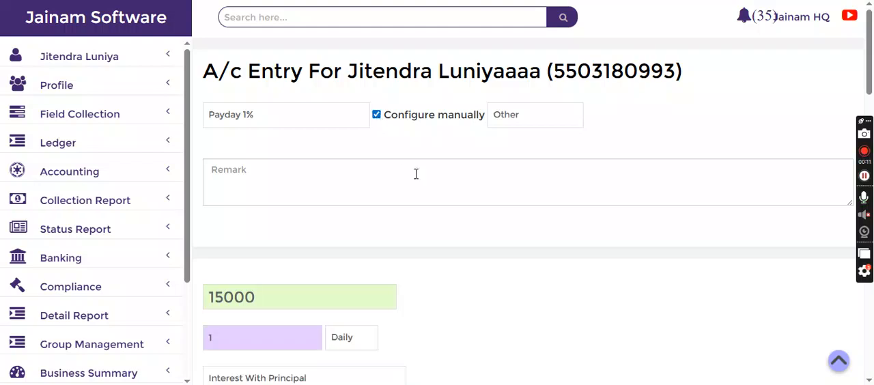
# Examine the Configure manually option of the Payday 1% account entry and its amount, interest rate, tenure and installment fields
pyautogui.moveTo(391, 117); pyautogui.dragTo(485, 118)
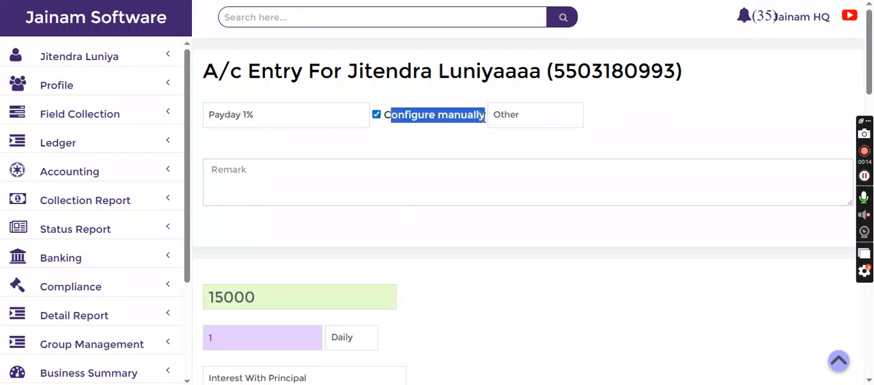
pyautogui.click(445, 115)
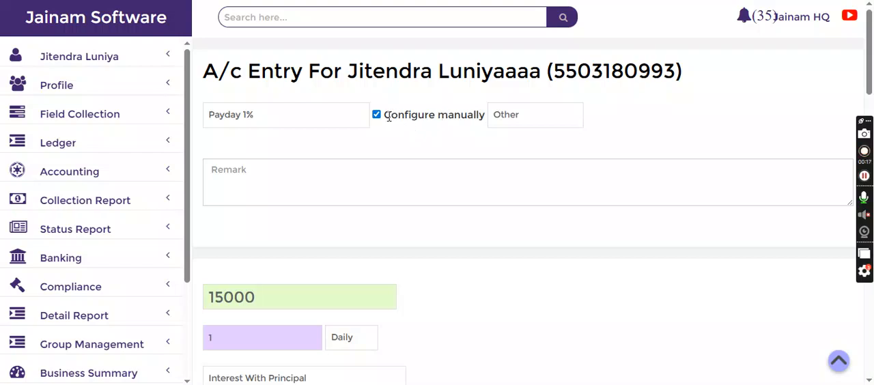
pyautogui.moveTo(385, 116); pyautogui.dragTo(484, 116)
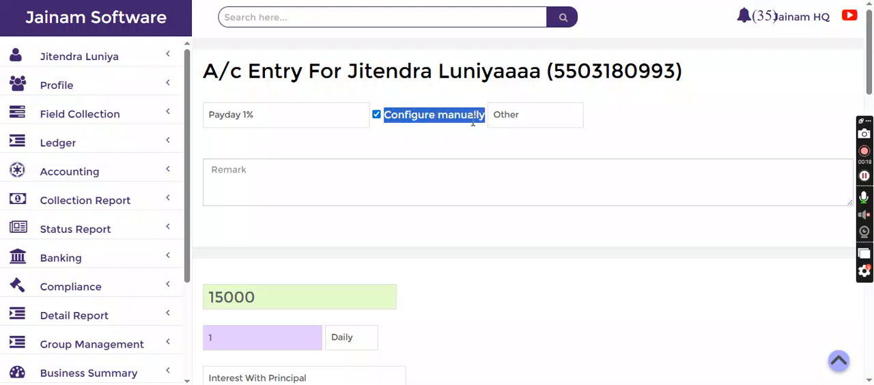
pyautogui.click(461, 137)
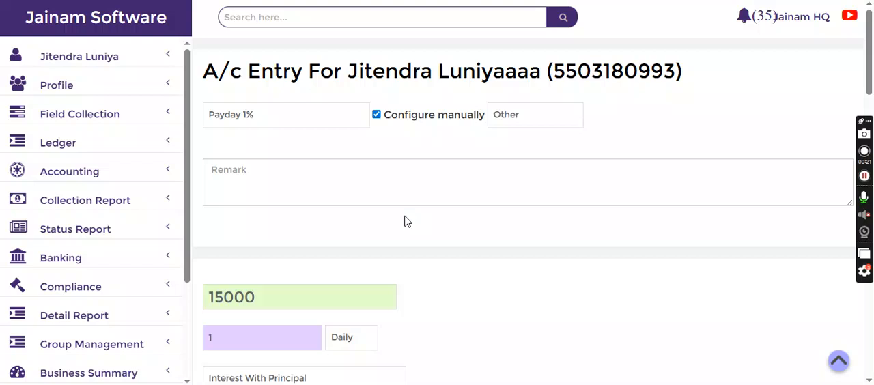
pyautogui.scroll(-3, 406, 221)
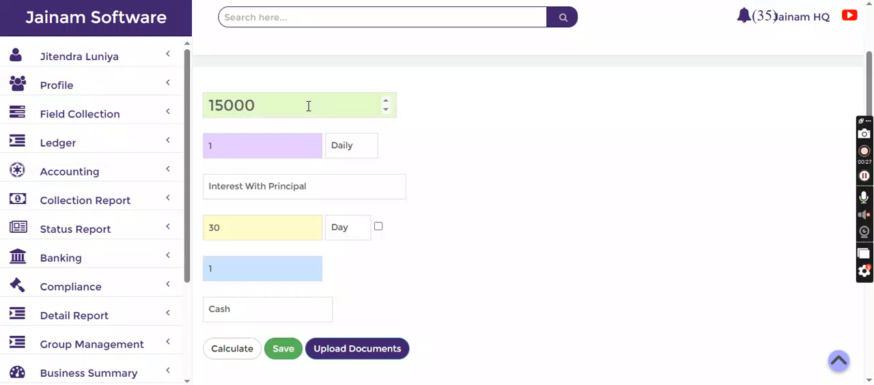
pyautogui.click(271, 138)
pyautogui.scroll(-3, 396, 234)
pyautogui.scroll(1, 308, 82)
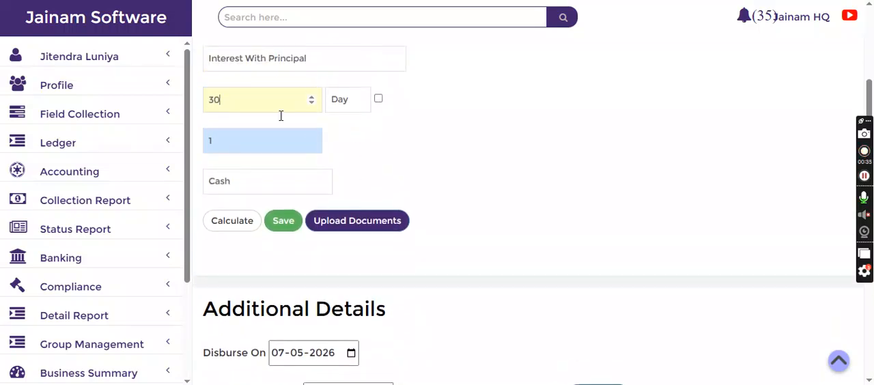
pyautogui.scroll(-3, 429, 167)
pyautogui.scroll(4, 429, 167)
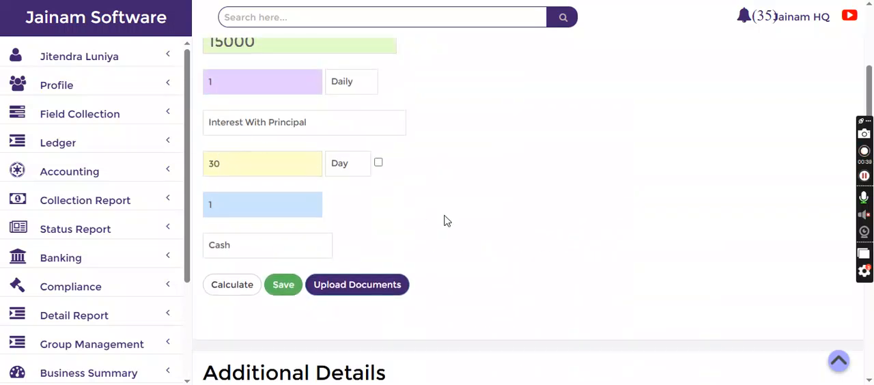
# Set the loan's disbursement date to 01-01-2026 and its first installment date to 10-02-2026
pyautogui.scroll(-5, 444, 220)
pyautogui.click(293, 106)
pyautogui.write('01-01-2026')
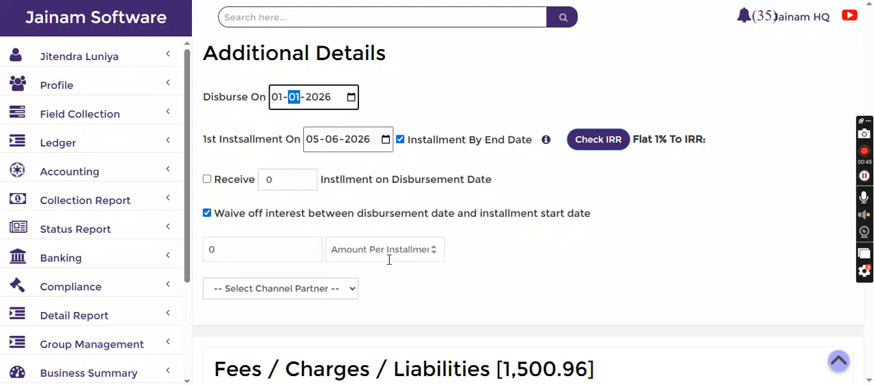
pyautogui.press('Tab')
pyautogui.press('Tab')
pyautogui.write('10-')
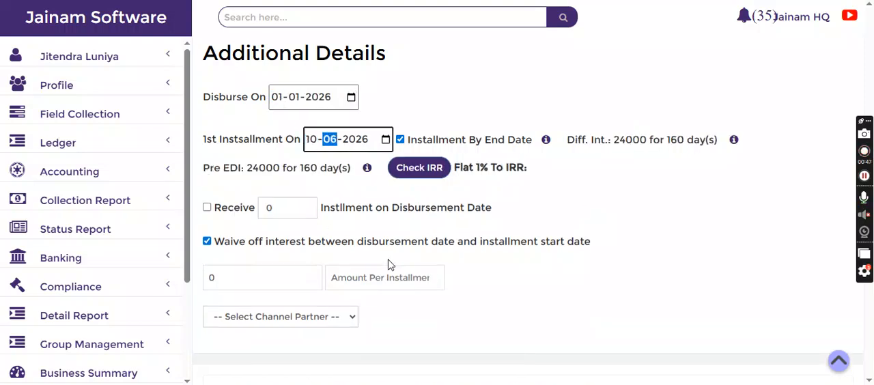
pyautogui.write('02')
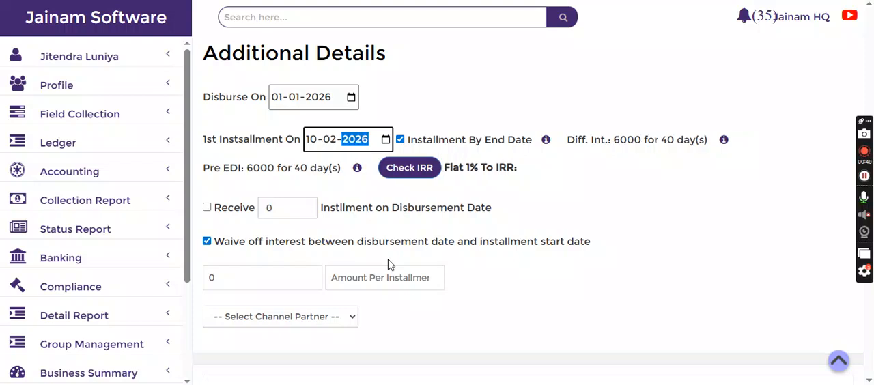
pyautogui.click(449, 111)
# Examine the Installment By End Date option and the Pre EDI interest and day calculation for the entered dates
pyautogui.moveTo(410, 138); pyautogui.dragTo(533, 140)
pyautogui.click(507, 97)
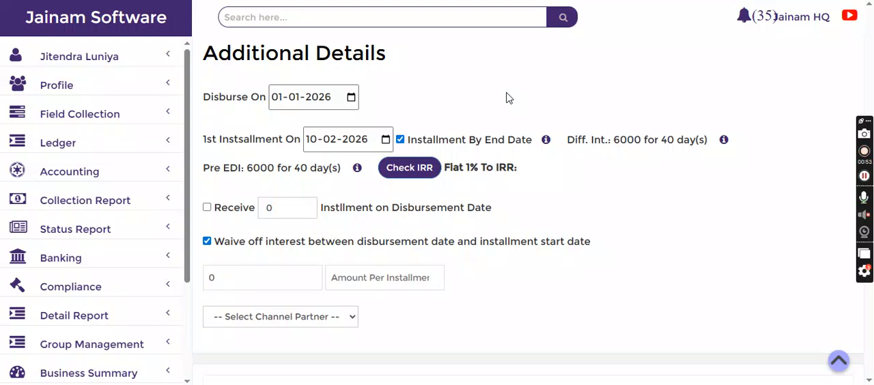
pyautogui.moveTo(199, 172); pyautogui.dragTo(342, 172)
pyautogui.click(252, 171)
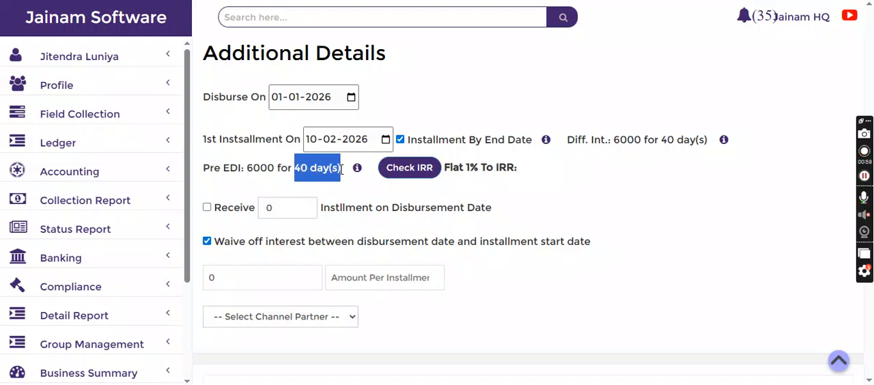
pyautogui.click(459, 98)
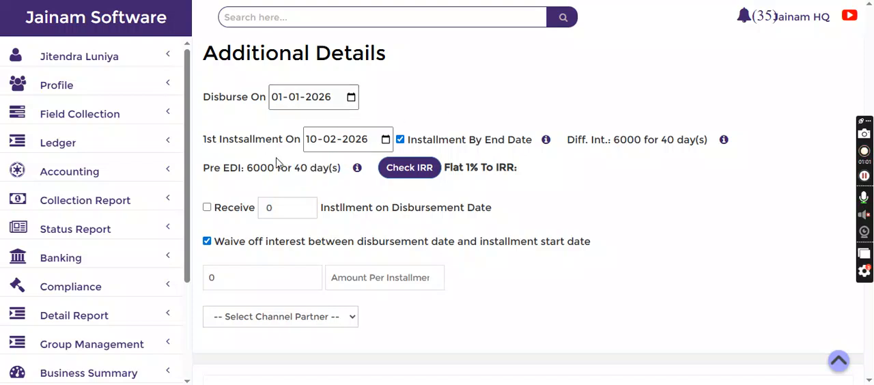
pyautogui.moveTo(277, 162)
# Examine the processing fee, CGST and SGST entries in the Fees / Charges / Liabilities table
pyautogui.scroll(-1, 408, 260)
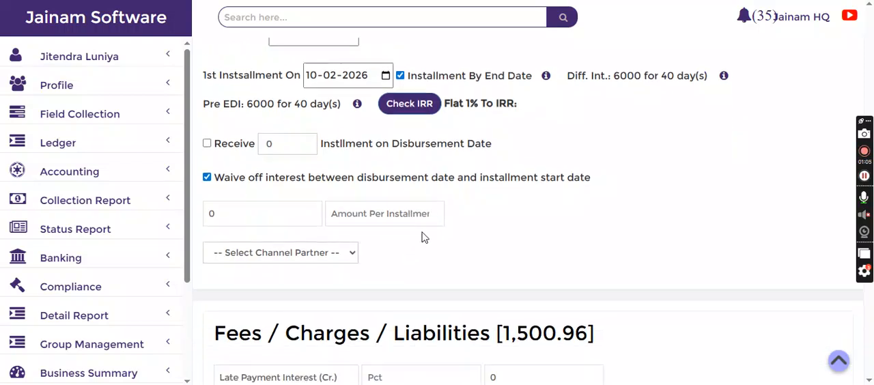
pyautogui.scroll(-4, 431, 213)
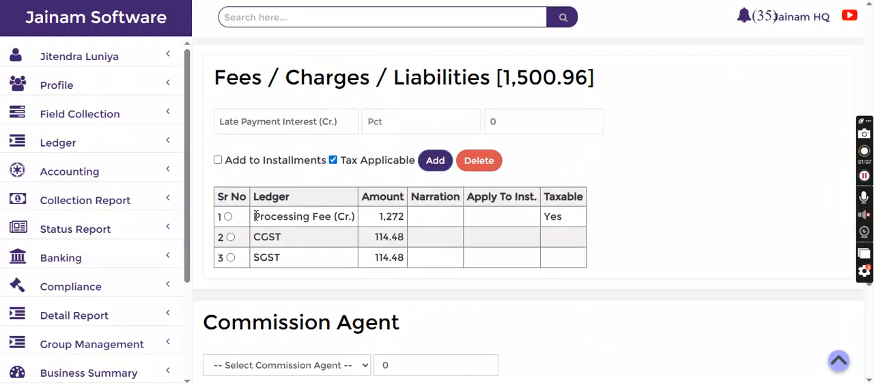
pyautogui.moveTo(256, 217); pyautogui.dragTo(339, 218)
pyautogui.moveTo(260, 238); pyautogui.dragTo(275, 259)
pyautogui.click(308, 259)
pyautogui.scroll(1, 401, 237)
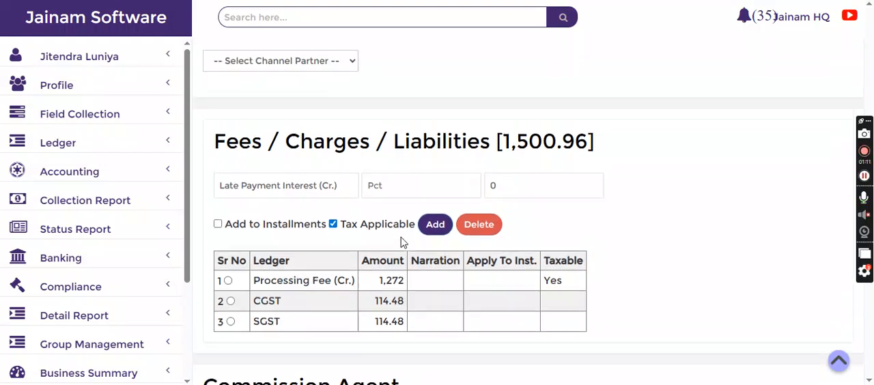
# Choose Pre EMI Interest (Cr.) as the ledger for an additional charge and select its amount for editing
pyautogui.click(271, 191)
pyautogui.scroll(-5, 283, 140)
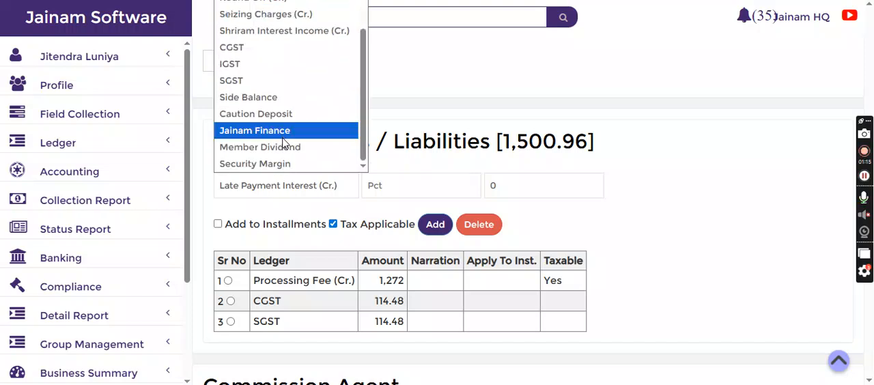
pyautogui.press('p')
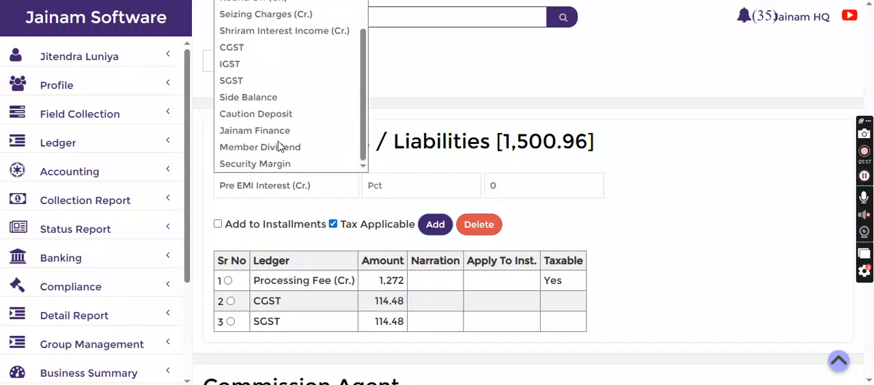
pyautogui.click(388, 196)
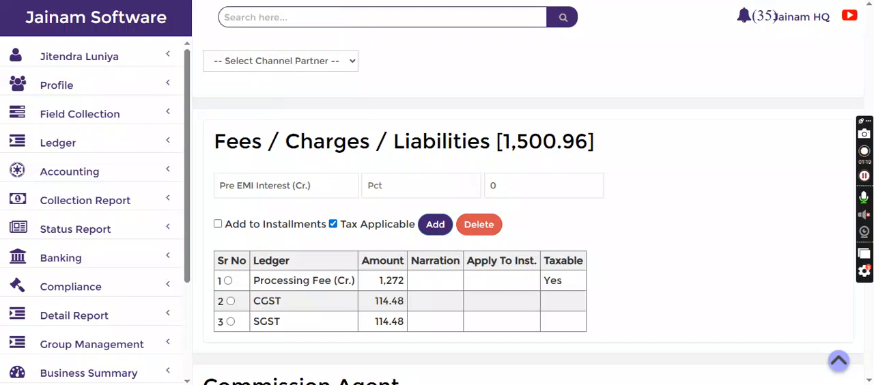
pyautogui.doubleClick(520, 183)
# Calculate the loan's installment statement and save the new loan account
pyautogui.scroll(15, 465, 213)
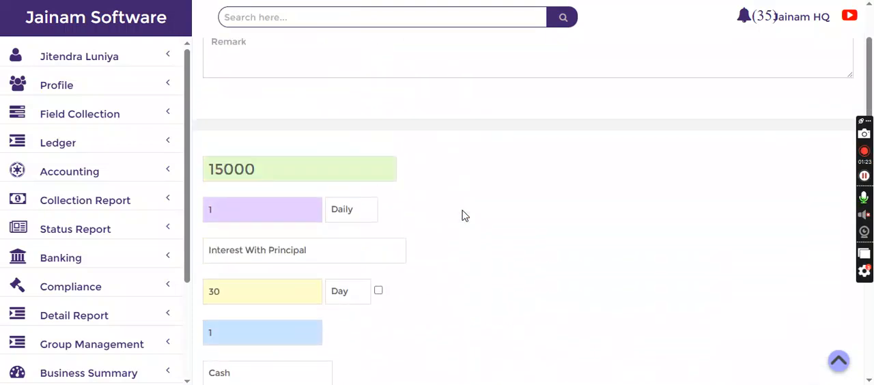
pyautogui.scroll(-6, 446, 221)
pyautogui.click(241, 160)
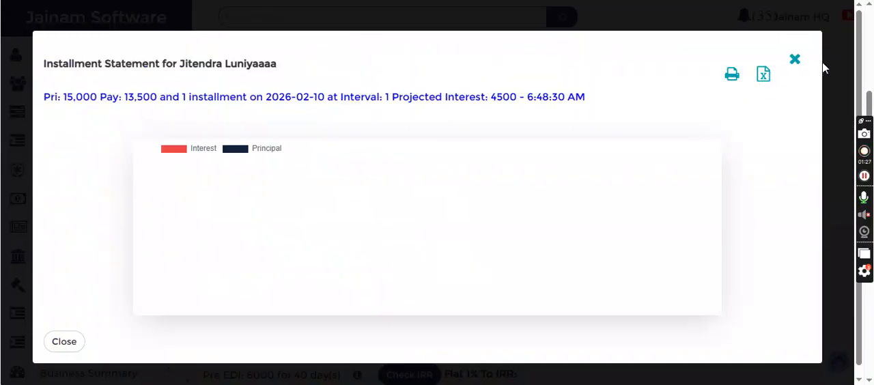
pyautogui.click(796, 62)
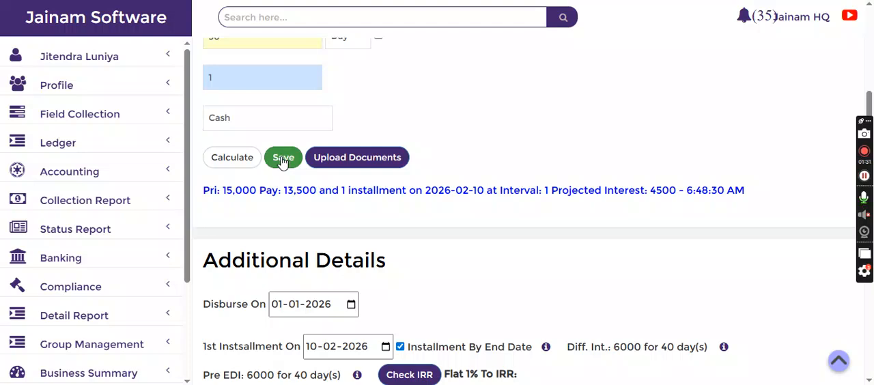
pyautogui.click(282, 161)
pyautogui.click(574, 193)
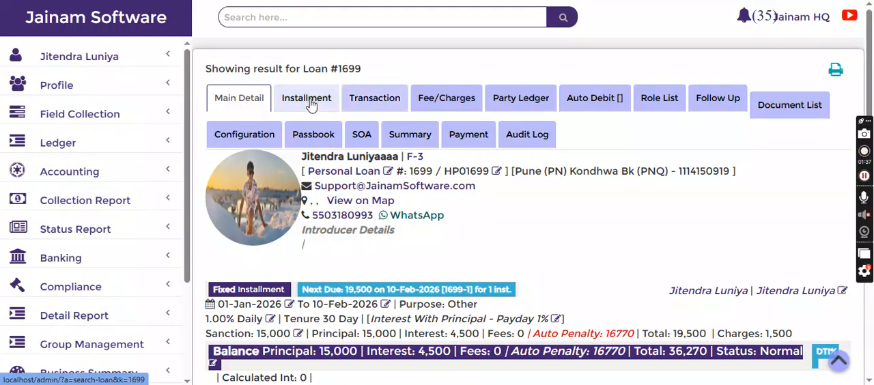
# Open the saved loan's installment schedule and examine the installment's due date, total, principal and interest
pyautogui.click(307, 100)
pyautogui.scroll(-2, 367, 220)
pyautogui.moveTo(315, 221); pyautogui.dragTo(492, 220)
pyautogui.click(517, 219)
pyautogui.moveTo(302, 221); pyautogui.dragTo(354, 222)
pyautogui.click(508, 147)
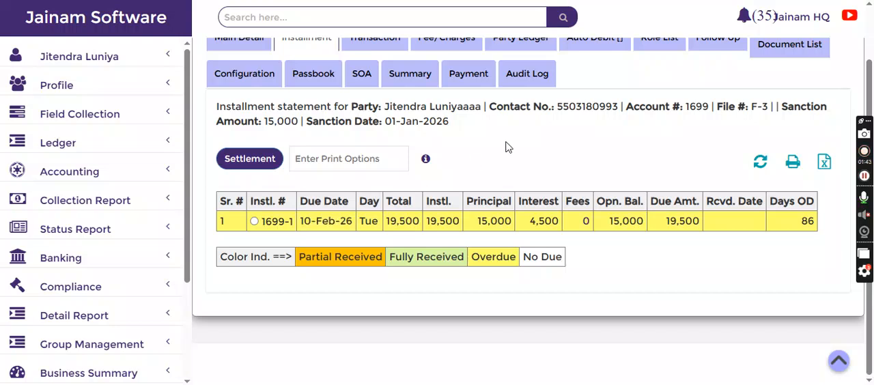
# Open the loan's configuration and check its monthly Penalty ROI
pyautogui.scroll(2, 508, 137)
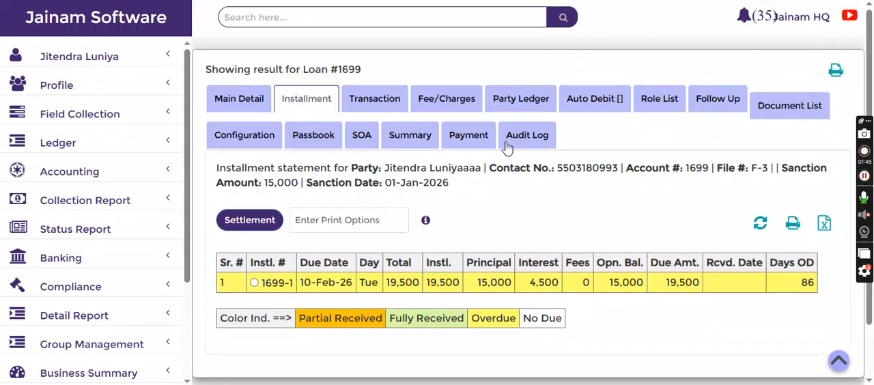
pyautogui.click(237, 141)
pyautogui.scroll(-10, 405, 189)
pyautogui.scroll(-2, 406, 189)
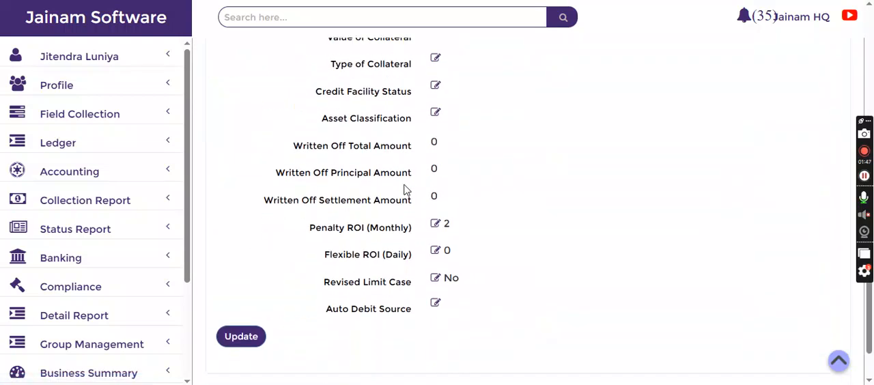
pyautogui.moveTo(311, 167); pyautogui.dragTo(517, 174)
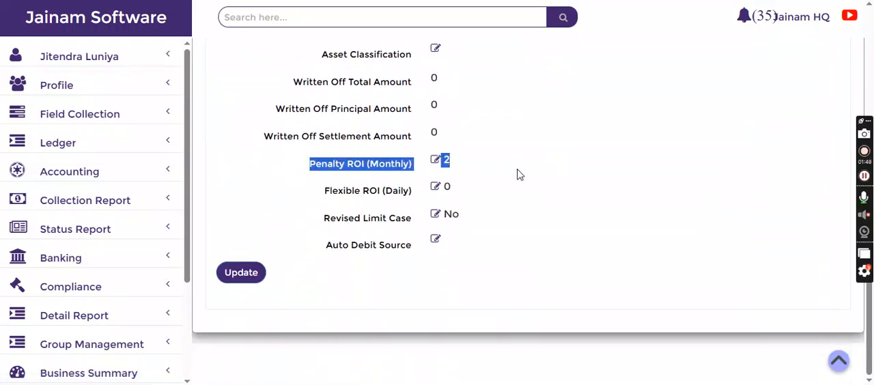
pyautogui.moveTo(457, 170); pyautogui.dragTo(309, 165)
pyautogui.moveTo(370, 165); pyautogui.dragTo(409, 172)
pyautogui.click(474, 168)
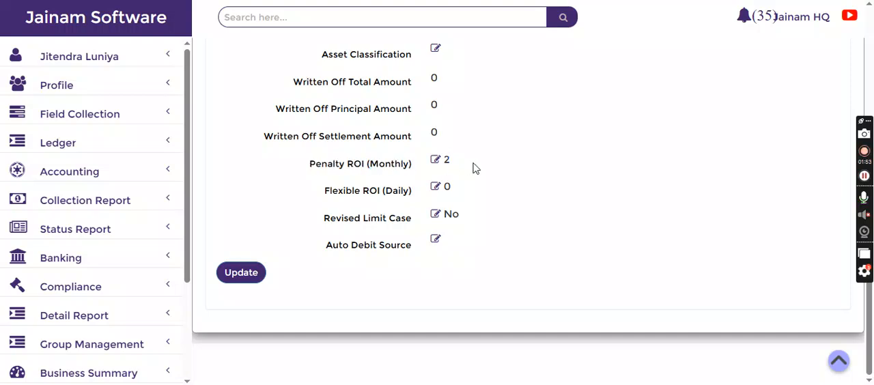
# Recheck the total and due date in the loan's installment schedule and return to its main details
pyautogui.scroll(10, 474, 168)
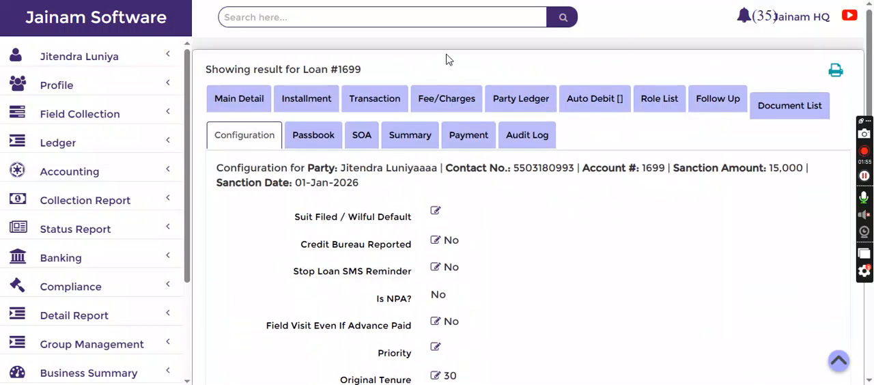
pyautogui.click(315, 103)
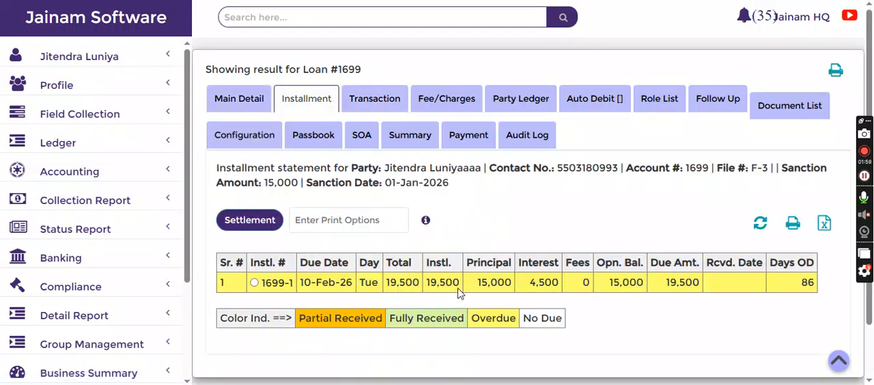
pyautogui.moveTo(388, 282); pyautogui.dragTo(425, 287)
pyautogui.moveTo(301, 286); pyautogui.dragTo(371, 283)
pyautogui.click(542, 226)
pyautogui.click(231, 102)
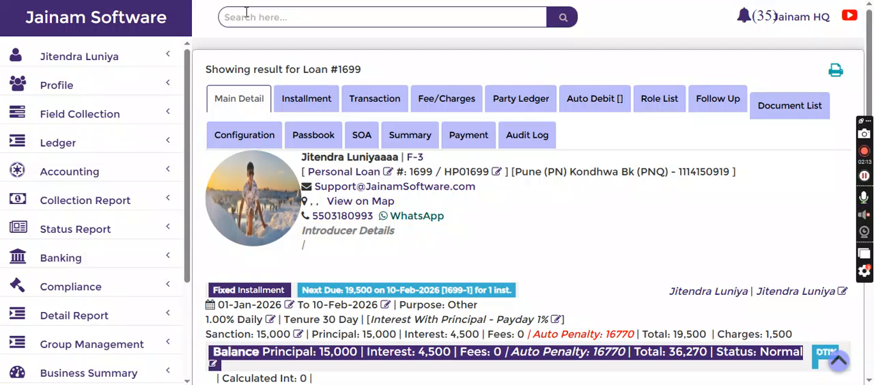
# Open the Product Scheme configuration in Master Setup and look through the existing scheme list
pyautogui.scroll(-2, 110, 267)
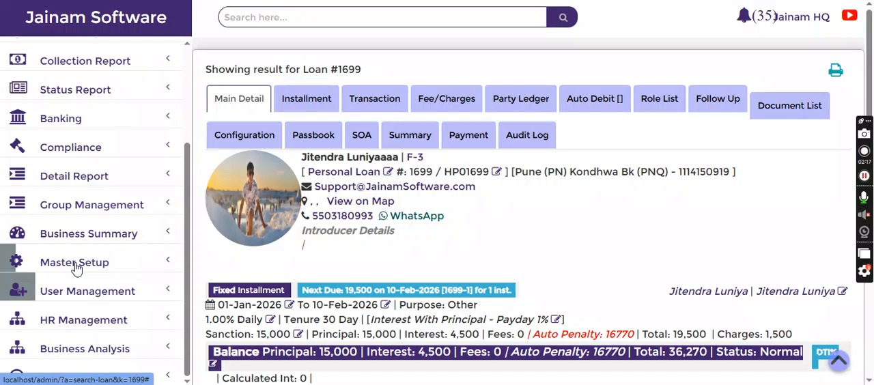
pyautogui.click(74, 270)
pyautogui.scroll(-3, 72, 274)
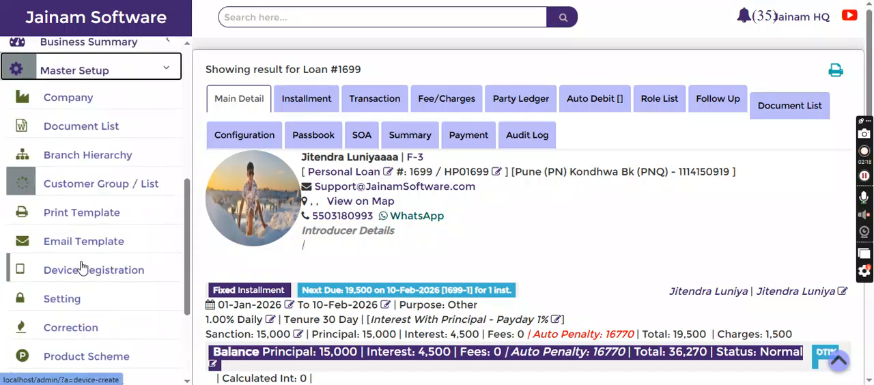
pyautogui.click(78, 356)
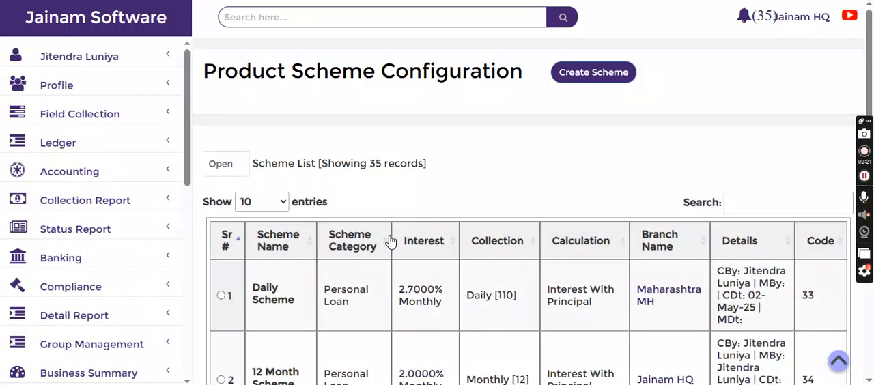
pyautogui.scroll(-5, 347, 273)
pyautogui.scroll(-6, 347, 274)
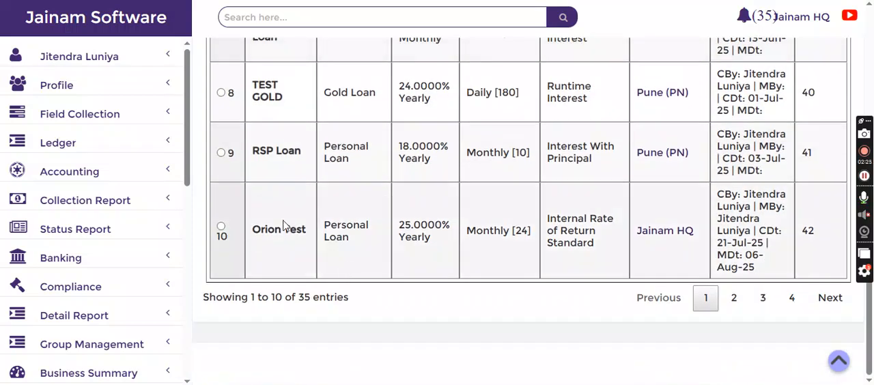
pyautogui.scroll(11, 292, 228)
# Start a new personal loan scheme and name it PL Short Term
pyautogui.click(558, 85)
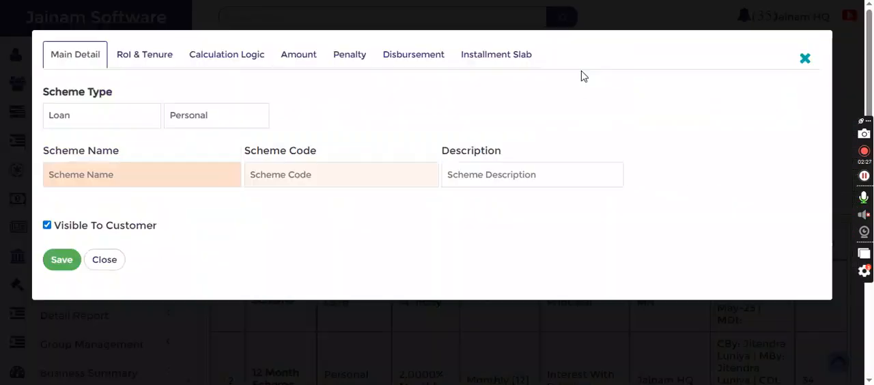
pyautogui.write('P')
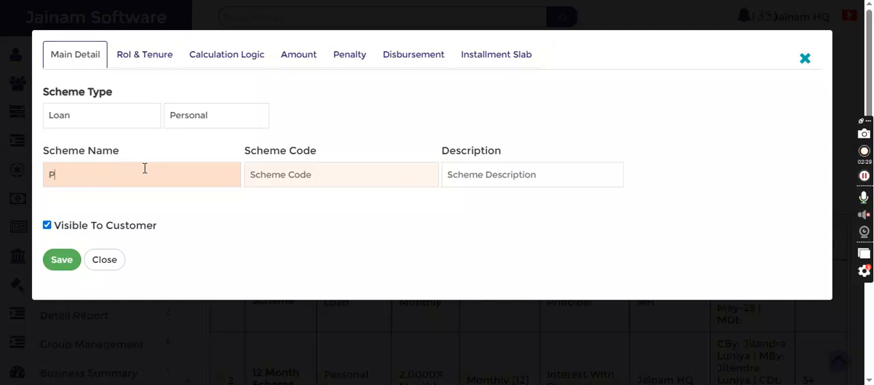
pyautogui.write('L Short Term')
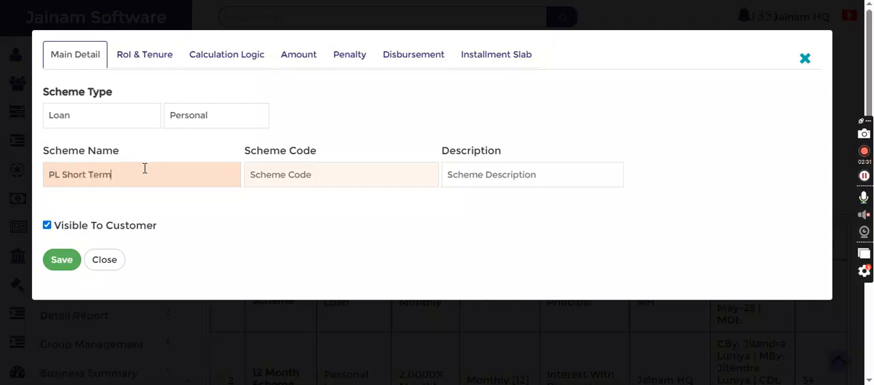
# Set the scheme's rate of interest to 24 yearly and its tenure to 3 months
pyautogui.click(142, 57)
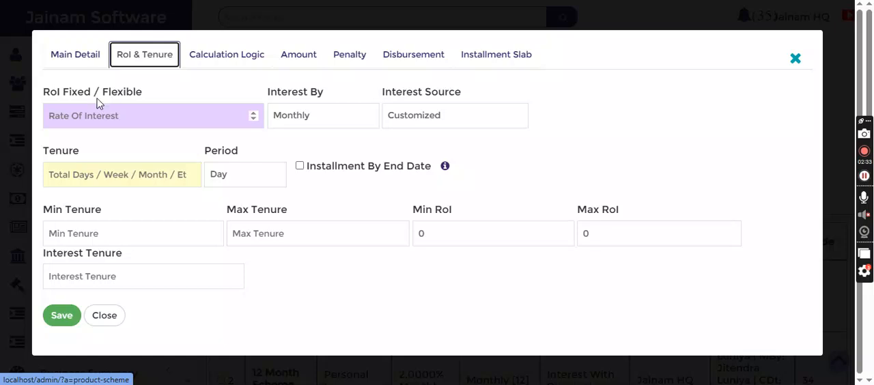
pyautogui.click(113, 119)
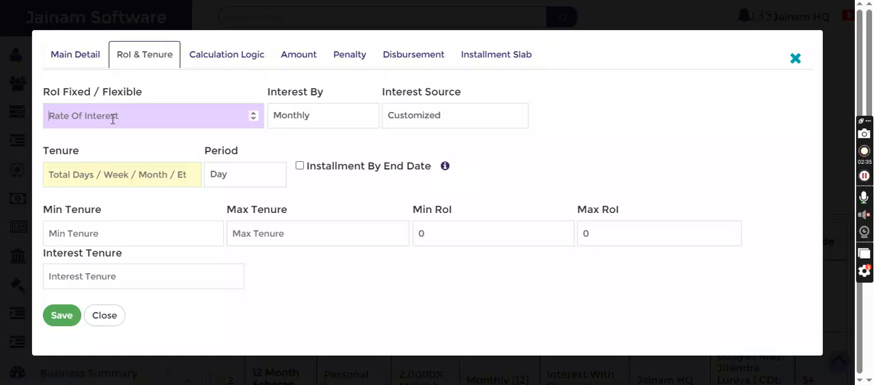
pyautogui.write('24')
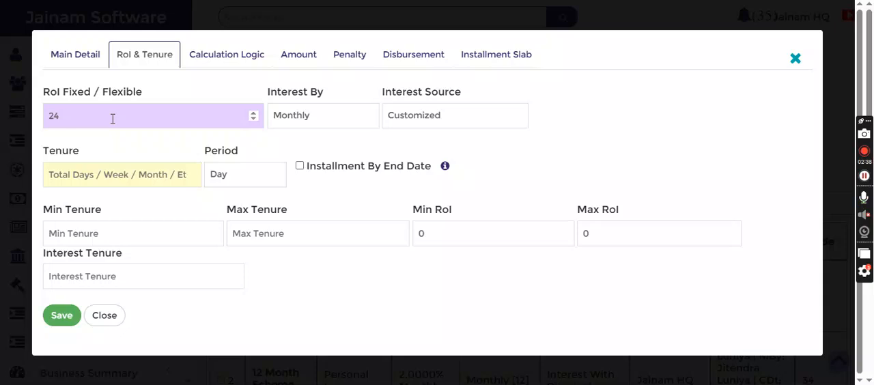
pyautogui.click(320, 118)
pyautogui.click(308, 204)
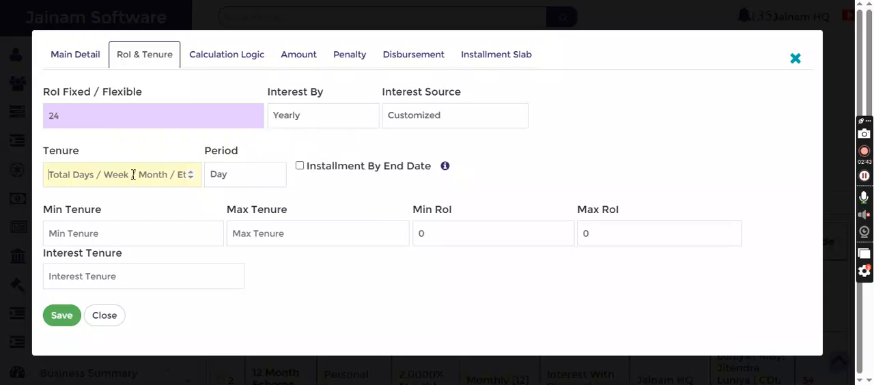
pyautogui.write('3')
pyautogui.click(229, 179)
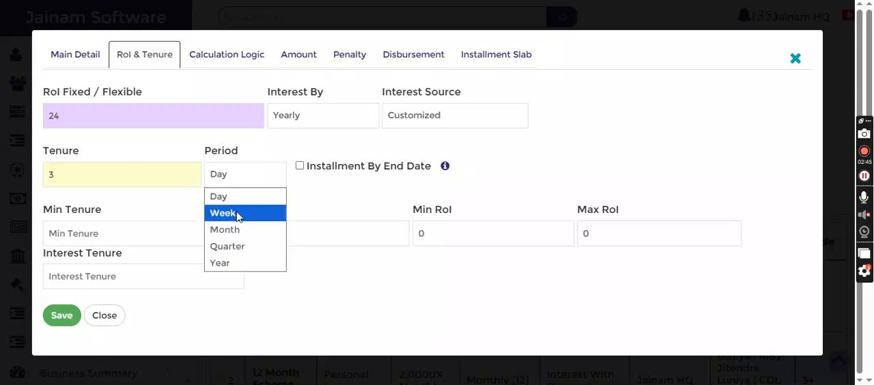
pyautogui.click(236, 233)
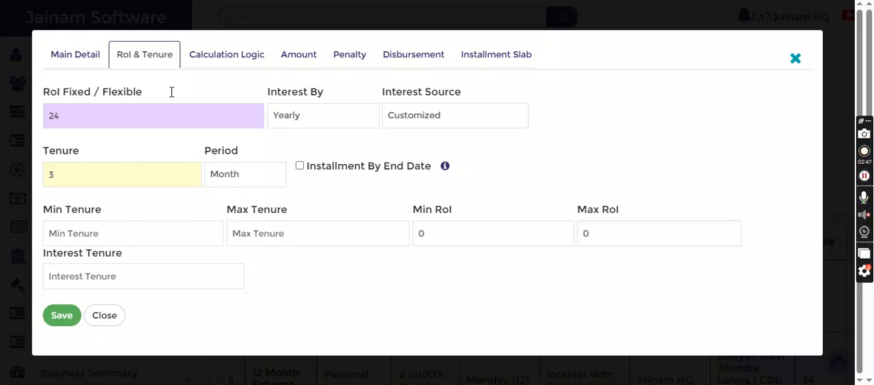
# Use Interest With Principal as the calculation method and set the scheme's principal amount to 1000000
pyautogui.click(220, 59)
pyautogui.click(166, 118)
pyautogui.click(166, 117)
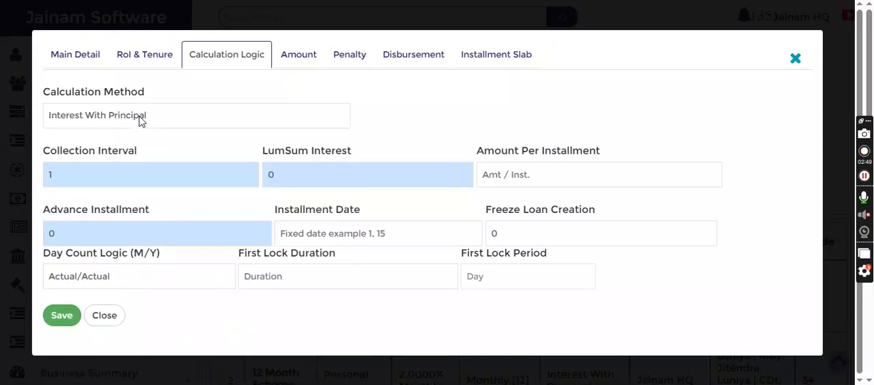
pyautogui.click(300, 55)
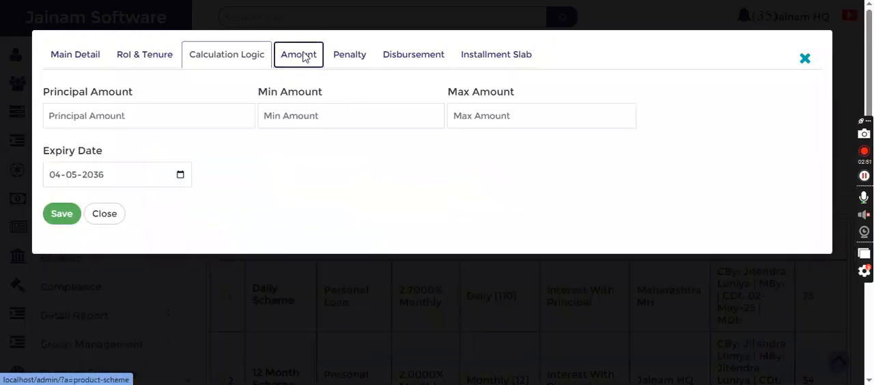
pyautogui.click(176, 121)
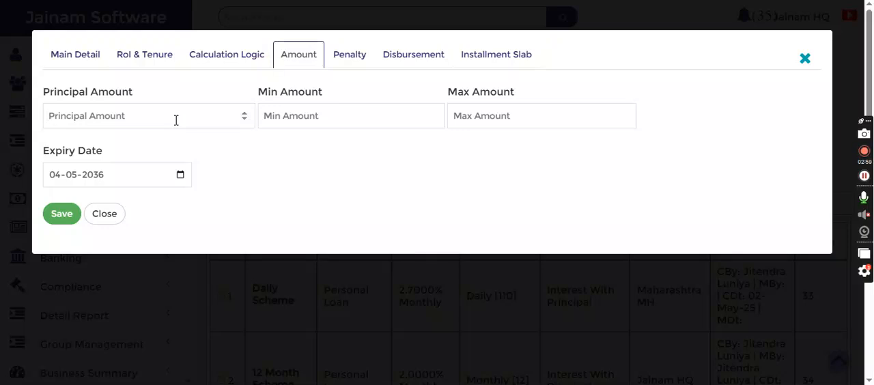
pyautogui.write('1000000')
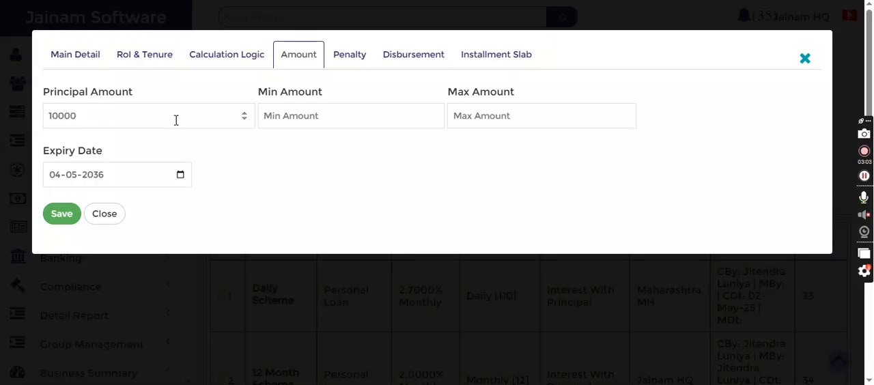
# Set the scheme's penalty per month to 2%, save the scheme and close its form
pyautogui.click(345, 56)
pyautogui.write('2')
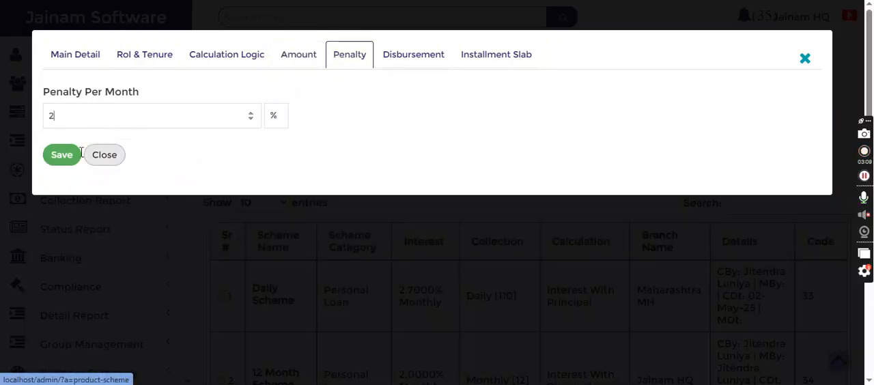
pyautogui.click(59, 156)
pyautogui.click(102, 159)
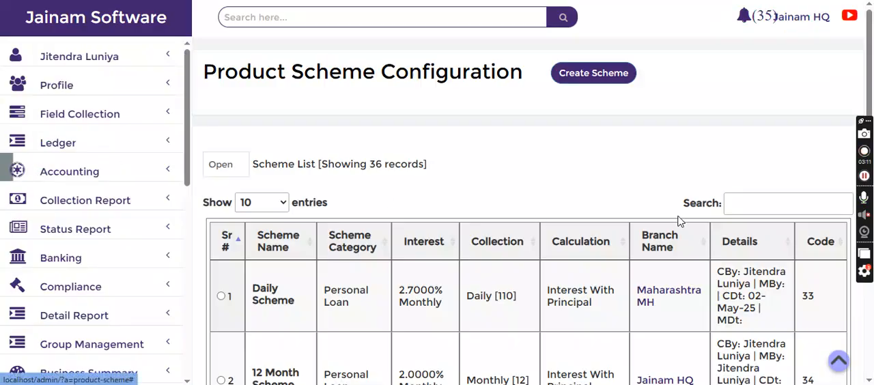
# Search the scheme list for "short" and open the ledger configuration of the PL Short Term scheme
pyautogui.click(765, 209)
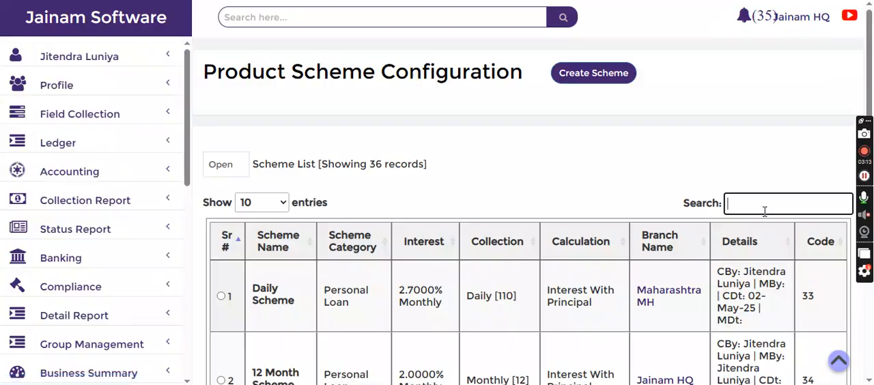
pyautogui.write('short')
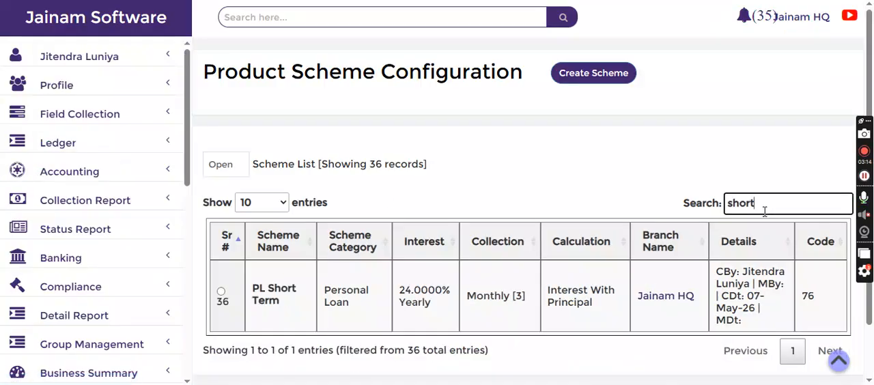
pyautogui.click(221, 293)
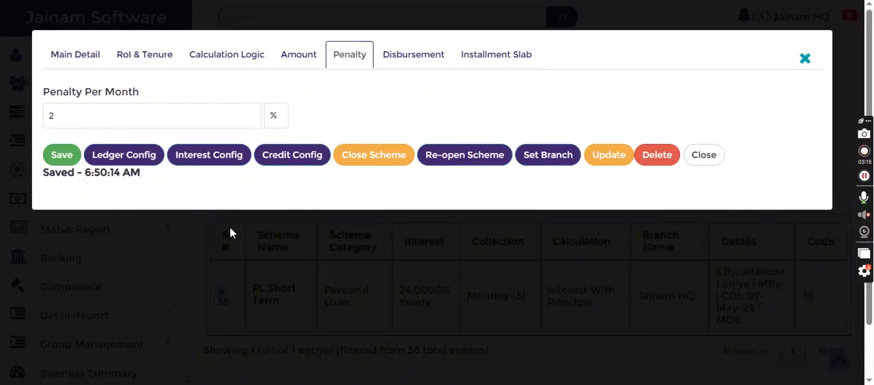
pyautogui.click(118, 154)
# Add the Processing Fee (Cr.) ledger to the scheme at 2% for loans, marked as tax applicable
pyautogui.click(125, 106)
pyautogui.write('pro')
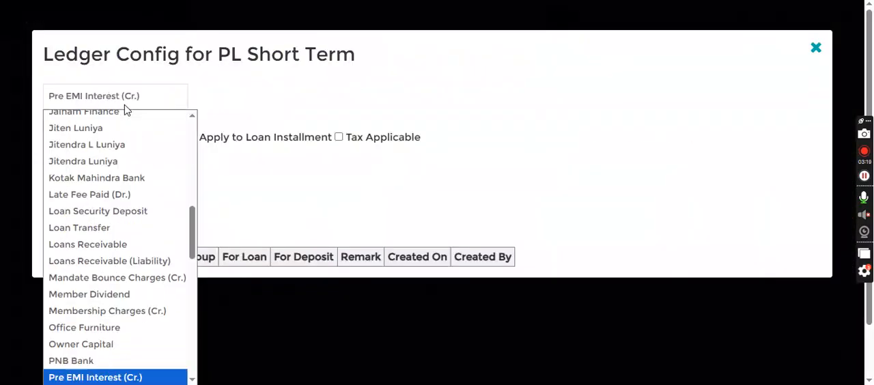
pyautogui.press('Return')
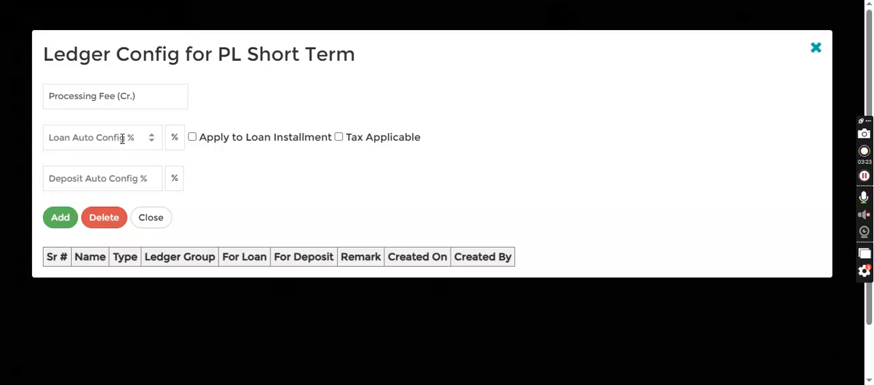
pyautogui.click(123, 139)
pyautogui.write('2')
pyautogui.click(338, 138)
pyautogui.click(56, 218)
# Add the CGST ledger to the scheme at 9% for loans, without tax applicable
pyautogui.click(123, 99)
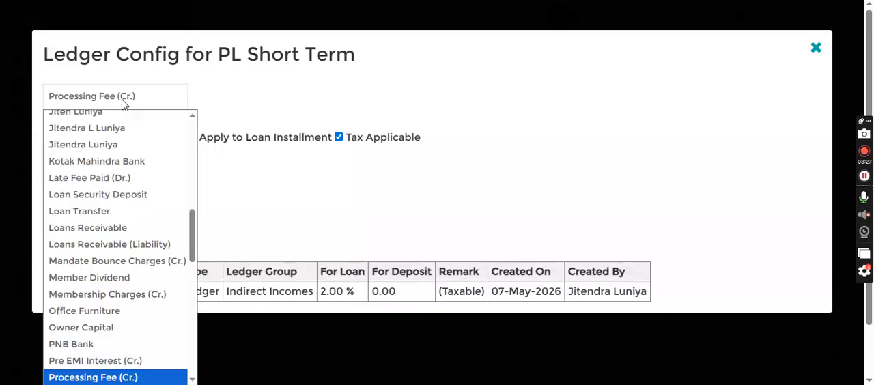
pyautogui.write('cg')
pyautogui.press('Return')
pyautogui.doubleClick(67, 133)
pyautogui.write('9')
pyautogui.click(339, 138)
pyautogui.click(59, 217)
# Add the SGST ledger at 9% for loans, and close the ledger configuration and the scheme
pyautogui.click(113, 98)
pyautogui.write('sg')
pyautogui.press('Return')
pyautogui.click(61, 218)
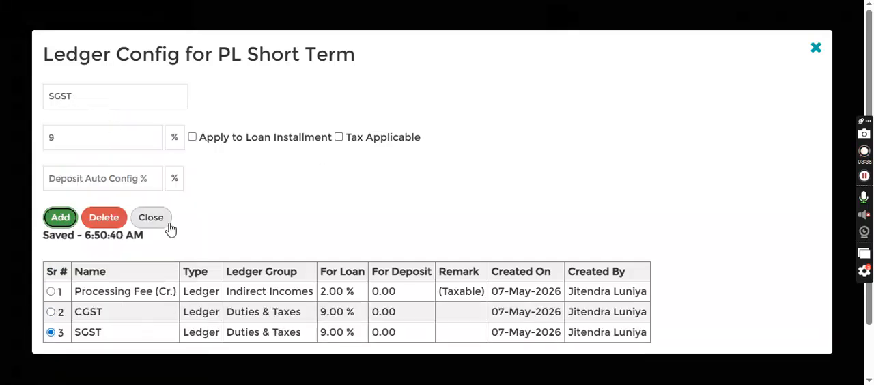
pyautogui.click(151, 218)
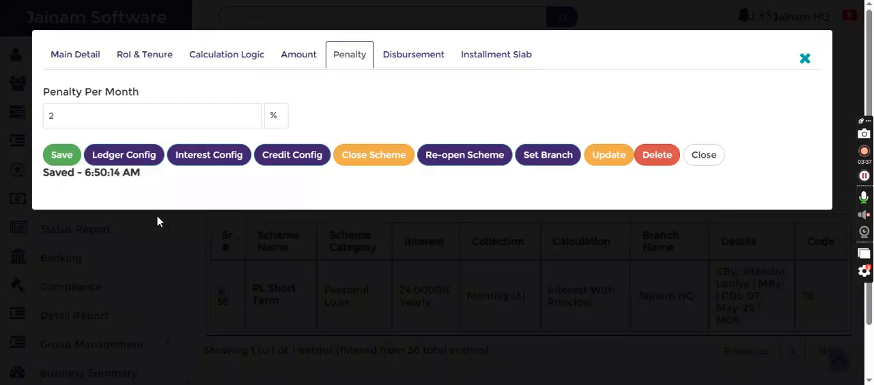
pyautogui.click(704, 156)
# Find the customer by profile code and start a new account entry using the PL Short Term scheme
pyautogui.click(328, 17)
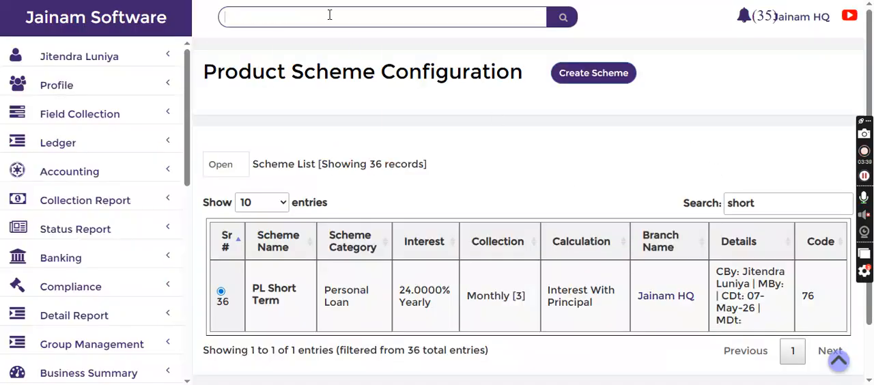
pyautogui.write('f-3')
pyautogui.press('Return')
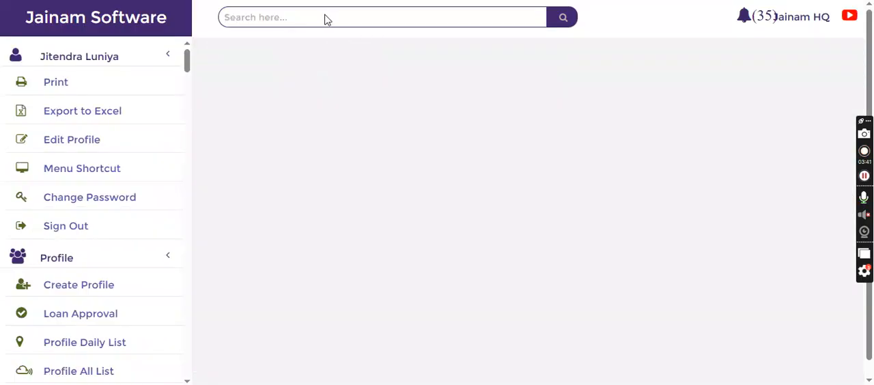
pyautogui.click(400, 275)
pyautogui.click(302, 115)
pyautogui.scroll(-5, 292, 235)
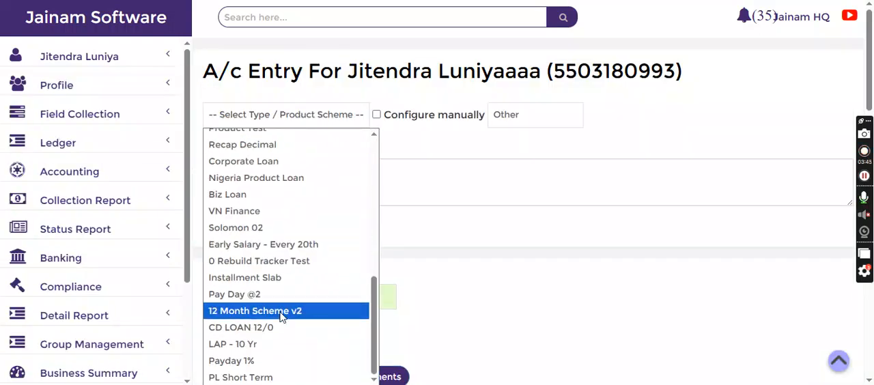
pyautogui.click(261, 375)
# Set the loan's disbursement date to 01-01-2026 and its first installment date to 10-02-2026
pyautogui.scroll(-5, 395, 162)
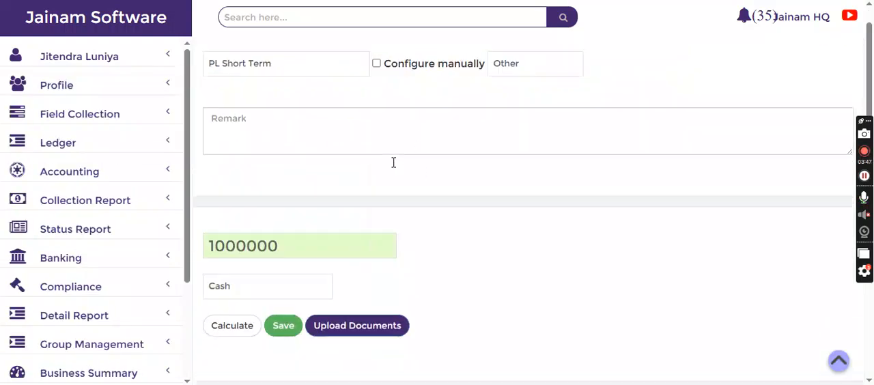
pyautogui.click(283, 195)
pyautogui.write('0101')
pyautogui.press('Tab')
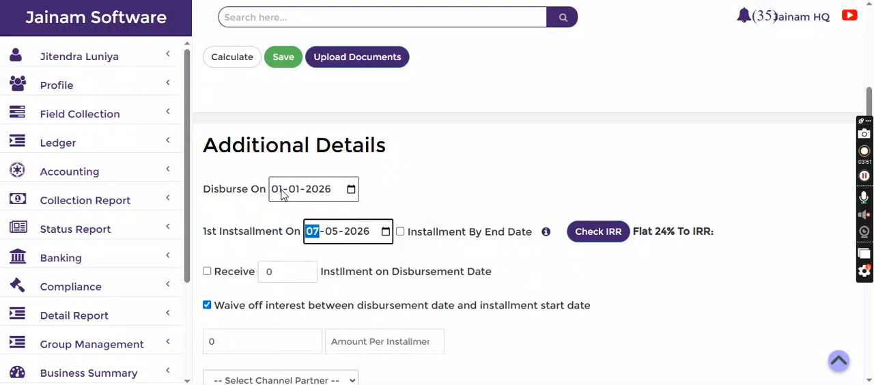
pyautogui.write('10-02')
# Calculate the installment statement, examine the first installment's total, principal and interest, and close the statement
pyautogui.click(230, 61)
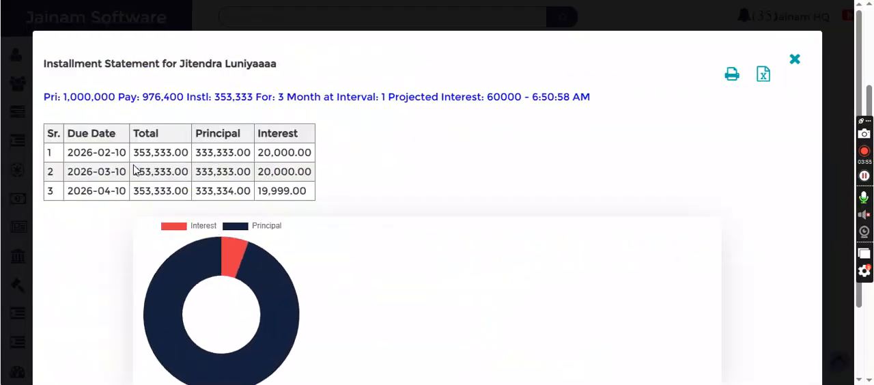
pyautogui.moveTo(134, 163); pyautogui.dragTo(258, 153)
pyautogui.click(197, 155)
pyautogui.moveTo(194, 156); pyautogui.dragTo(410, 150)
pyautogui.click(616, 146)
pyautogui.click(795, 62)
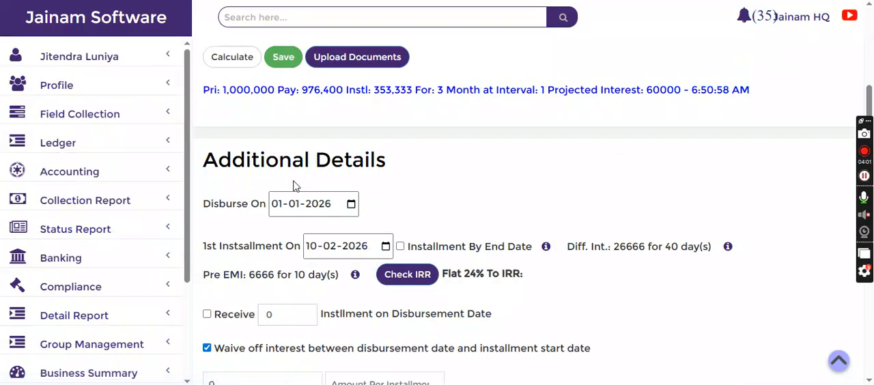
# Open the product scheme configuration, search the scheme list for "shor", and open the PL Short Term scheme
pyautogui.scroll(-2, 75, 201)
pyautogui.click(75, 265)
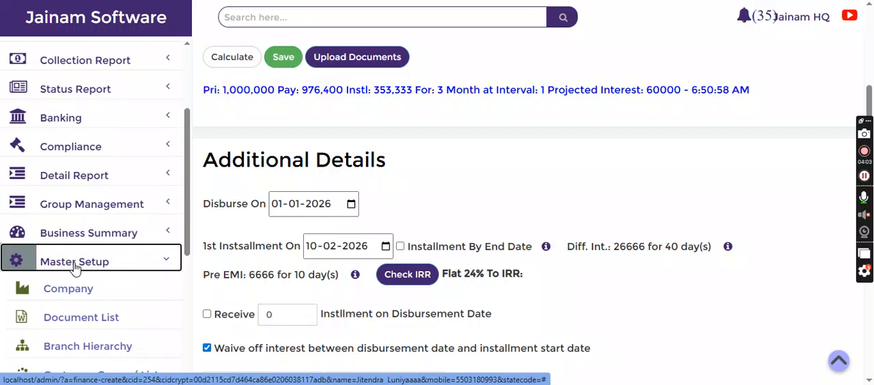
pyautogui.scroll(-4, 76, 265)
pyautogui.click(75, 295)
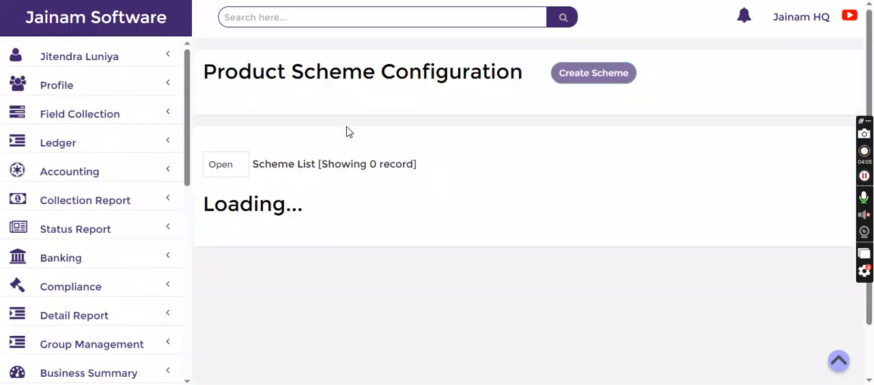
pyautogui.click(773, 198)
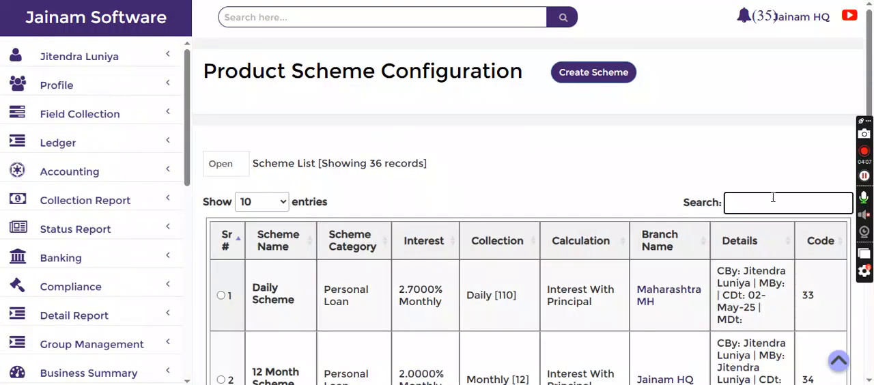
pyautogui.write('shor')
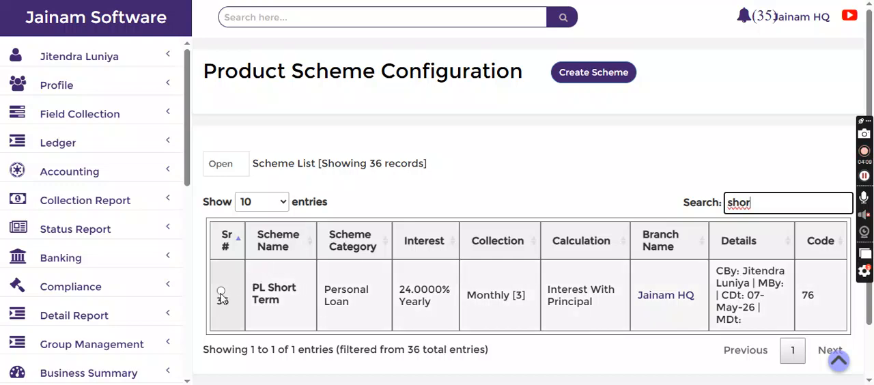
pyautogui.click(220, 296)
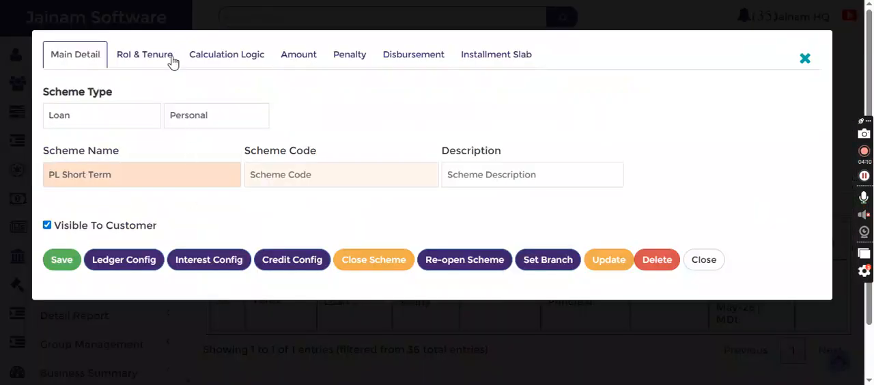
# Set the scheme's calculation method to First Interest Then Principal, update the scheme, and close it
pyautogui.click(214, 59)
pyautogui.click(171, 123)
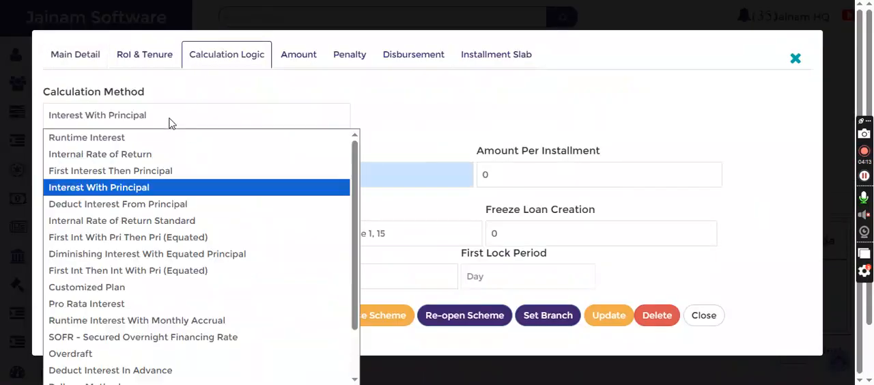
pyautogui.press('Up')
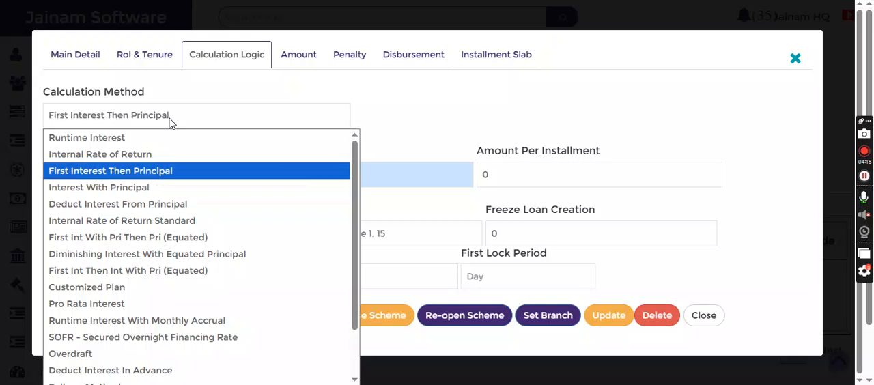
pyautogui.press('Return')
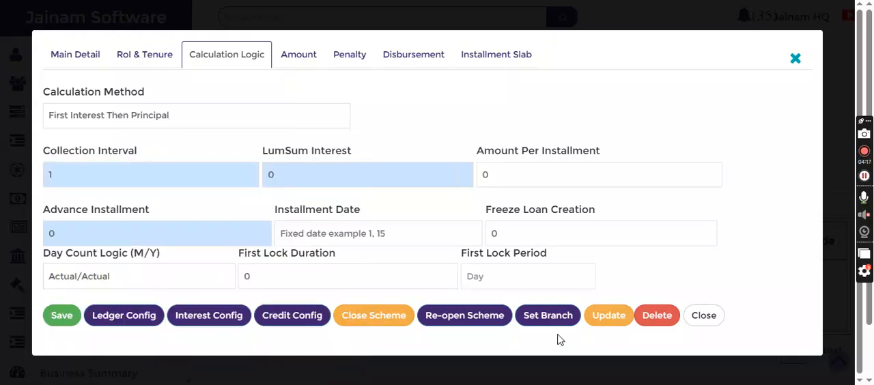
pyautogui.click(604, 315)
pyautogui.click(326, 336)
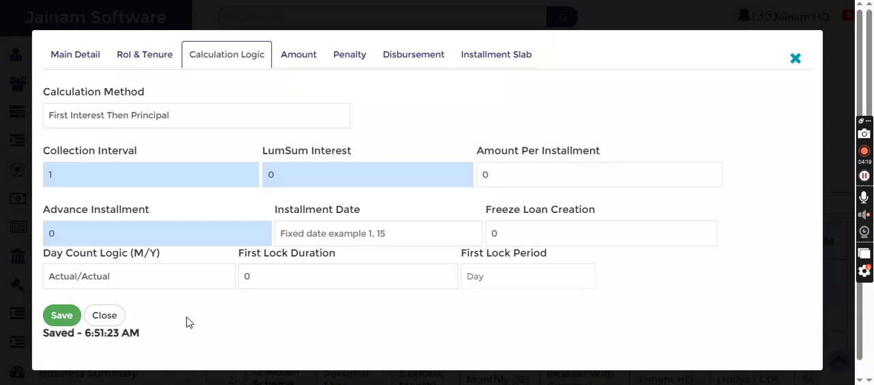
pyautogui.click(94, 314)
# Find the customer by profile code and start a new loan entry using the PL Short Term scheme
pyautogui.write('f-3')
pyautogui.press('Return')
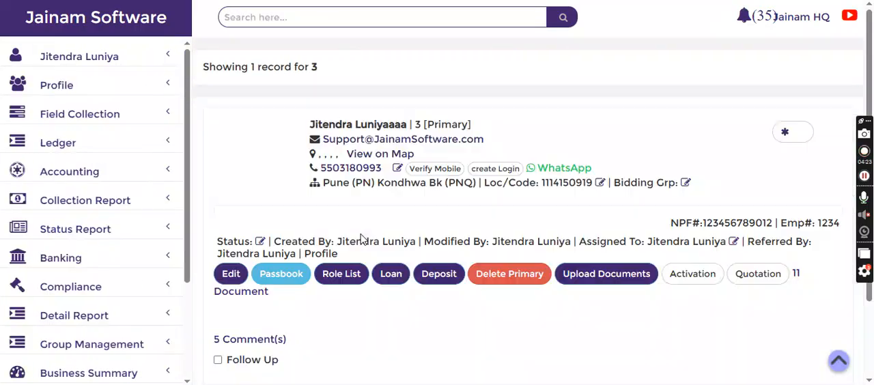
pyautogui.click(382, 277)
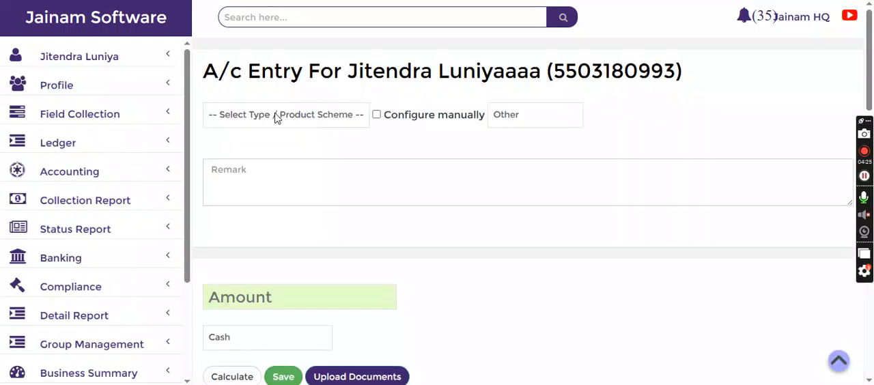
pyautogui.click(279, 115)
pyautogui.scroll(-10, 283, 198)
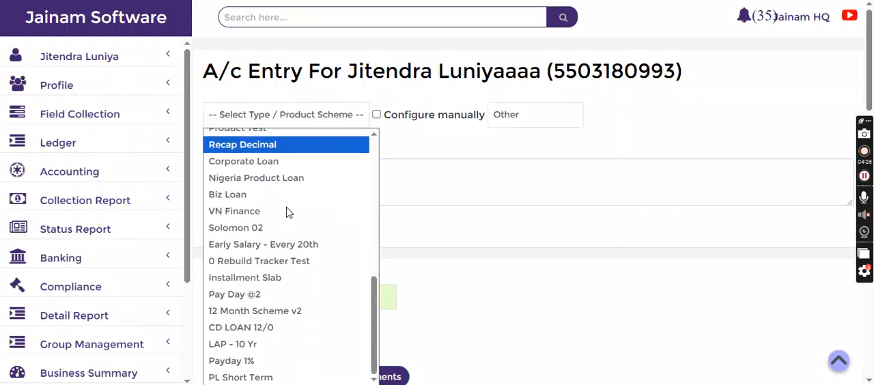
pyautogui.click(288, 376)
# Set the new loan's disbursement date to 01-01-2026 and its first installment date to 10-02-2026
pyautogui.scroll(-6, 322, 185)
pyautogui.click(279, 125)
pyautogui.write('0101')
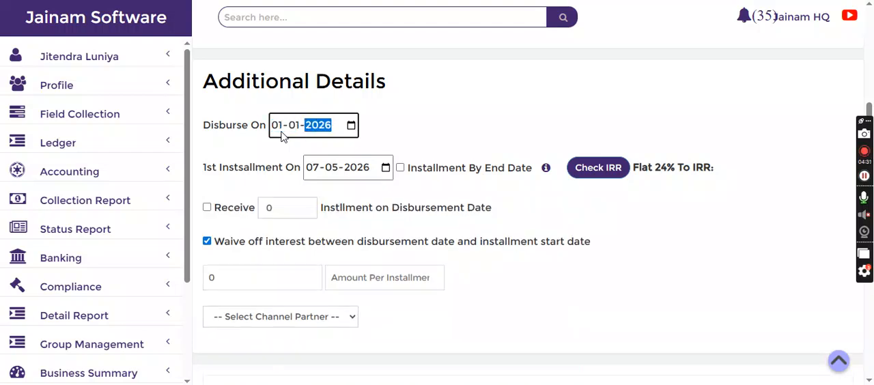
pyautogui.press('Tab')
pyautogui.write('1002')
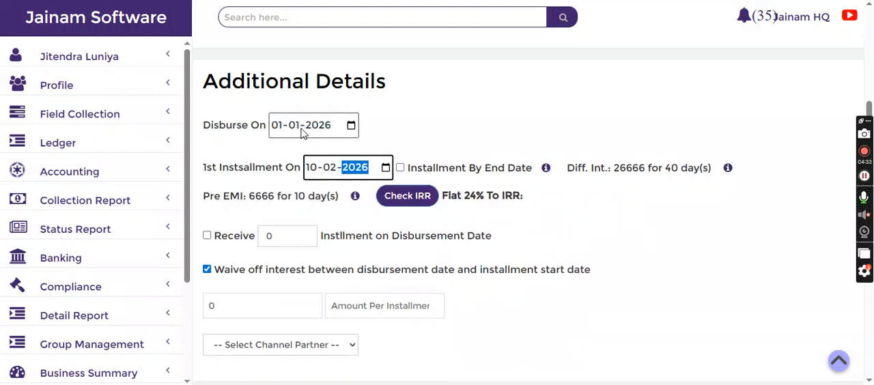
# Calculate the loan's installment statement, close the statement, and save the loan
pyautogui.scroll(3, 294, 137)
pyautogui.click(235, 187)
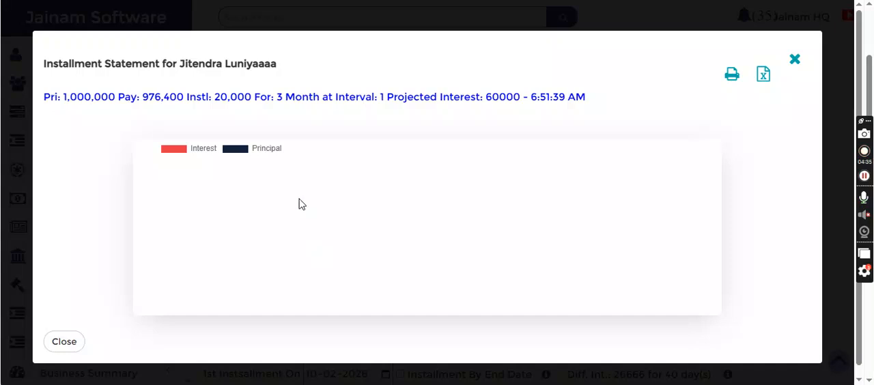
pyautogui.click(792, 62)
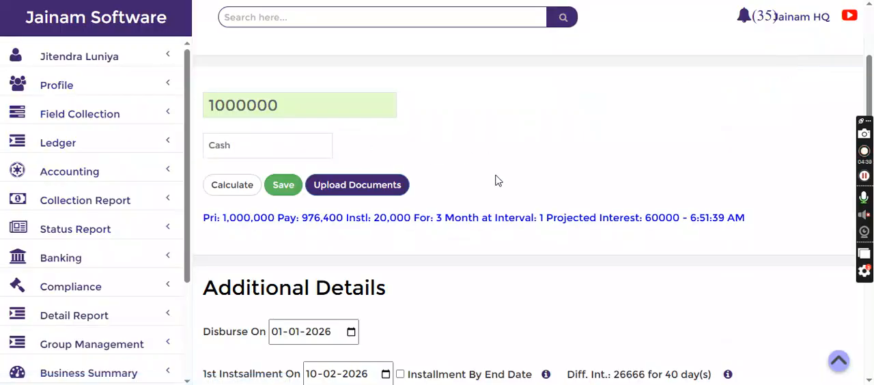
pyautogui.click(284, 186)
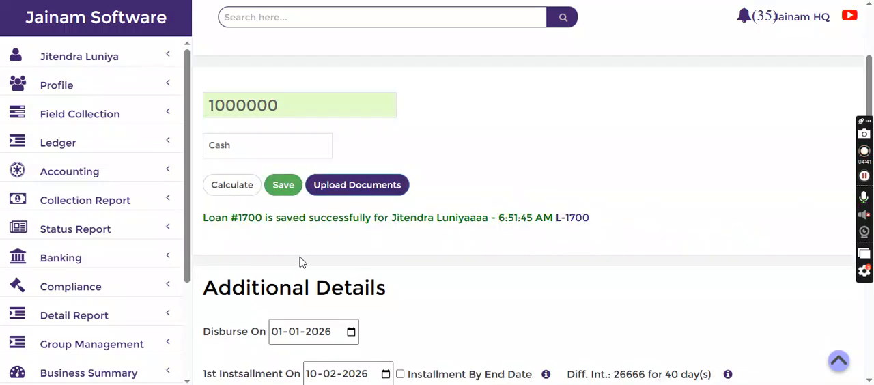
# Open the saved loan's installment schedule and examine each installment's interest and principal
pyautogui.click(572, 218)
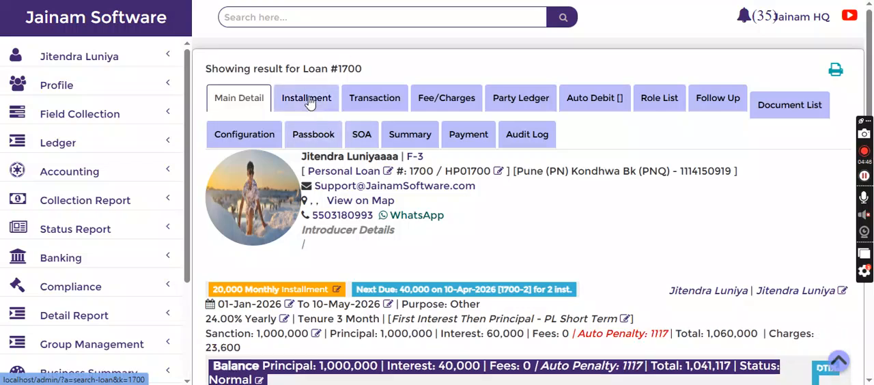
pyautogui.click(307, 98)
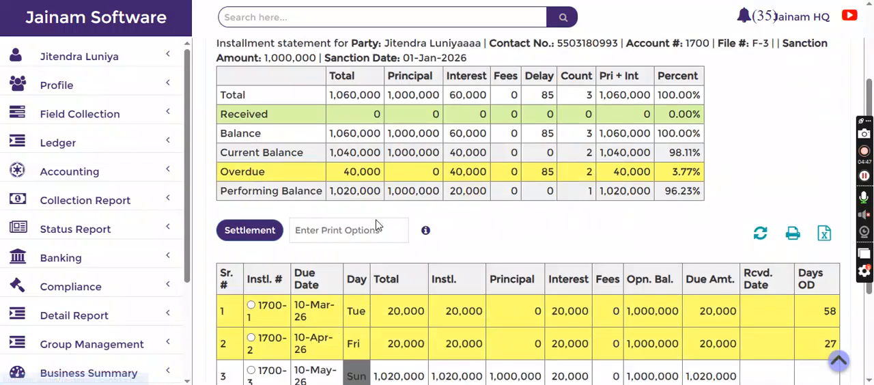
pyautogui.scroll(-3, 396, 273)
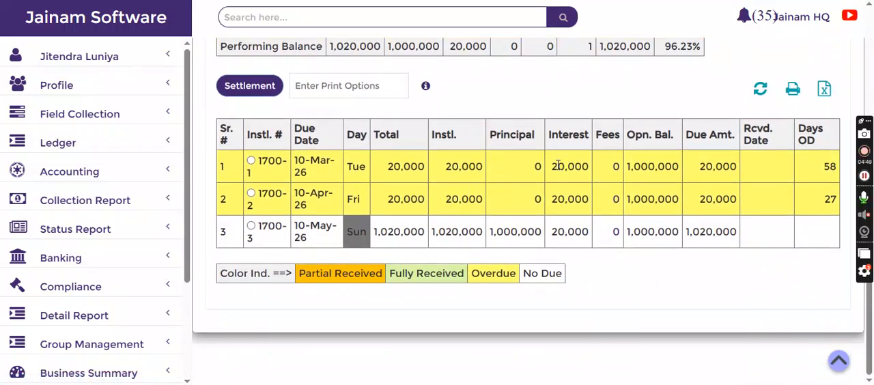
pyautogui.doubleClick(590, 172)
pyautogui.doubleClick(592, 202)
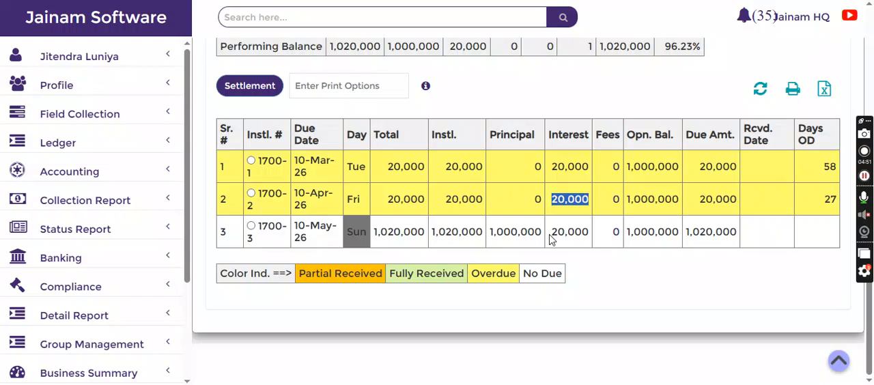
pyautogui.moveTo(552, 234); pyautogui.dragTo(588, 233)
pyautogui.doubleClick(494, 233)
pyautogui.click(526, 176)
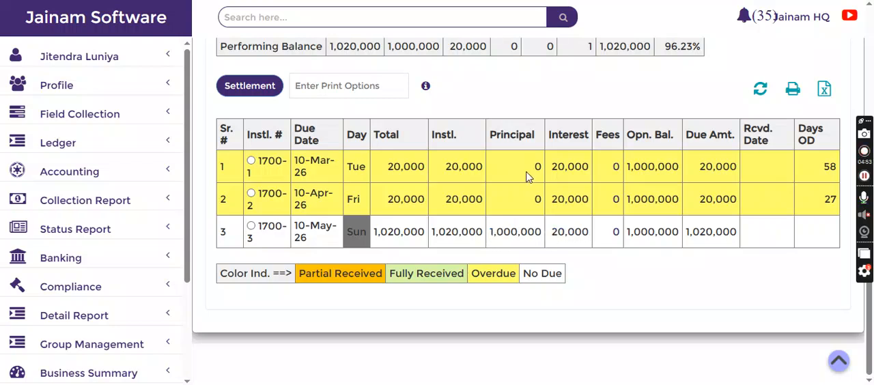
# View the loan's main details and examine the auto penalty applied to the amount due
pyautogui.scroll(5, 526, 176)
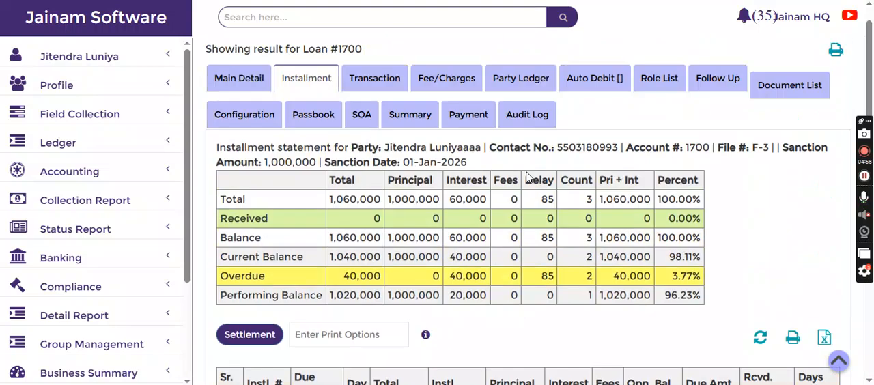
pyautogui.click(256, 99)
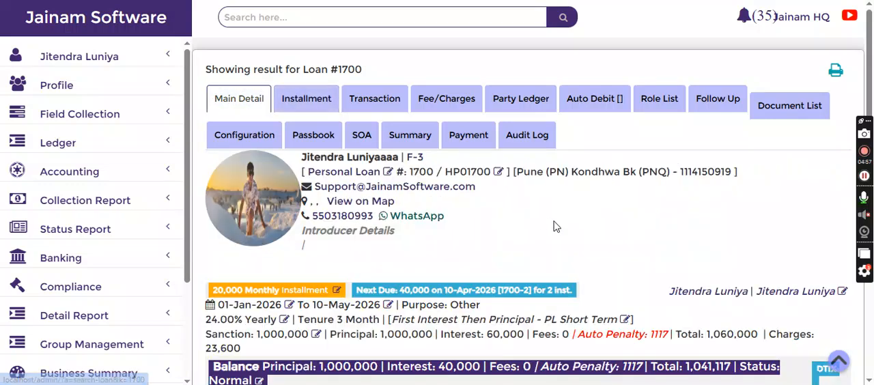
pyautogui.scroll(-3, 553, 222)
pyautogui.moveTo(598, 191); pyautogui.dragTo(555, 191)
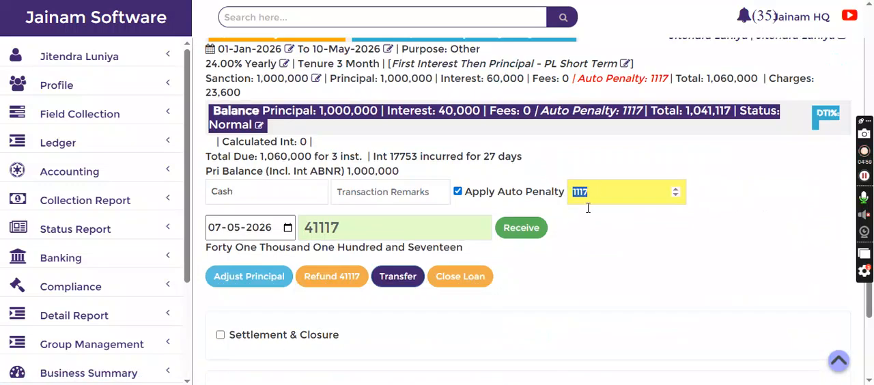
pyautogui.click(708, 207)
pyautogui.scroll(4, 707, 208)
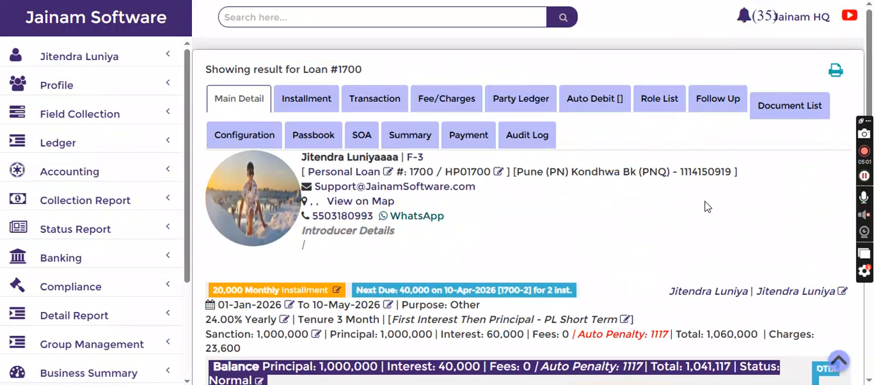